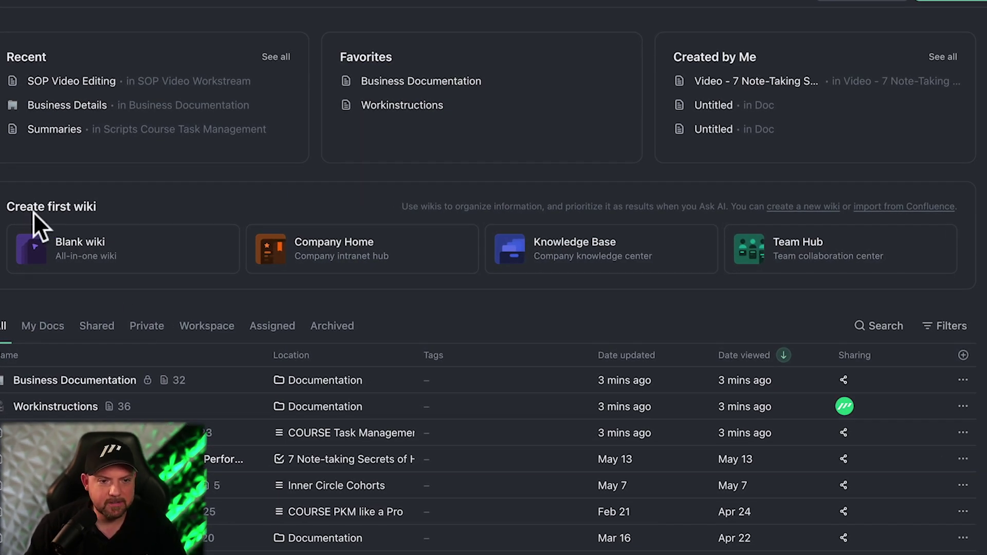
pyautogui.moveTo(401, 208); pyautogui.dragTo(632, 207)
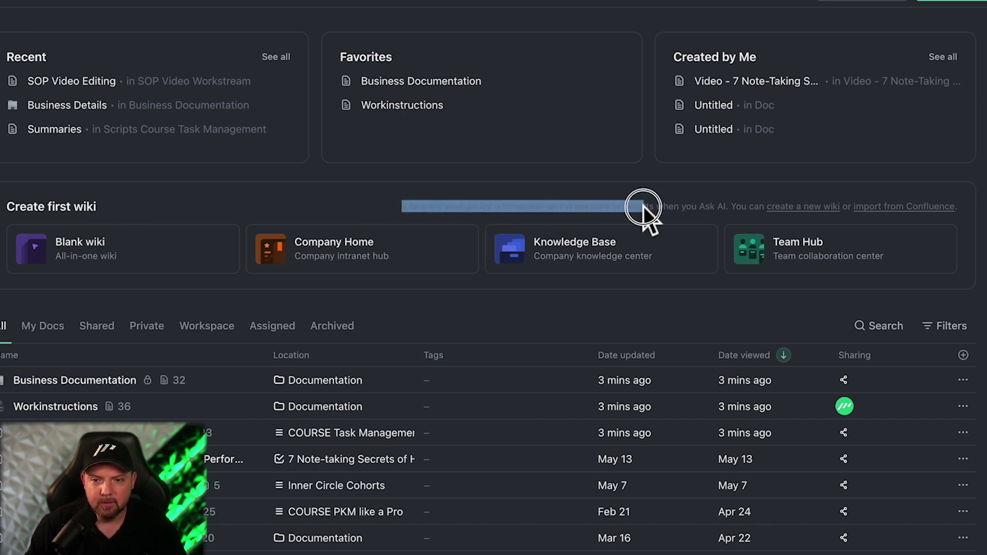
pyautogui.moveTo(703, 208); pyautogui.dragTo(369, 204)
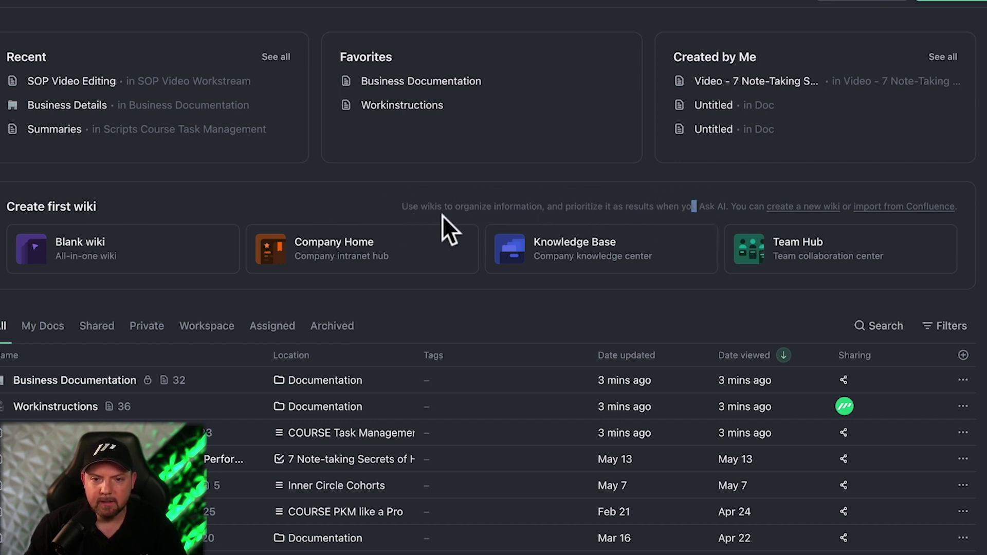
pyautogui.click(569, 212)
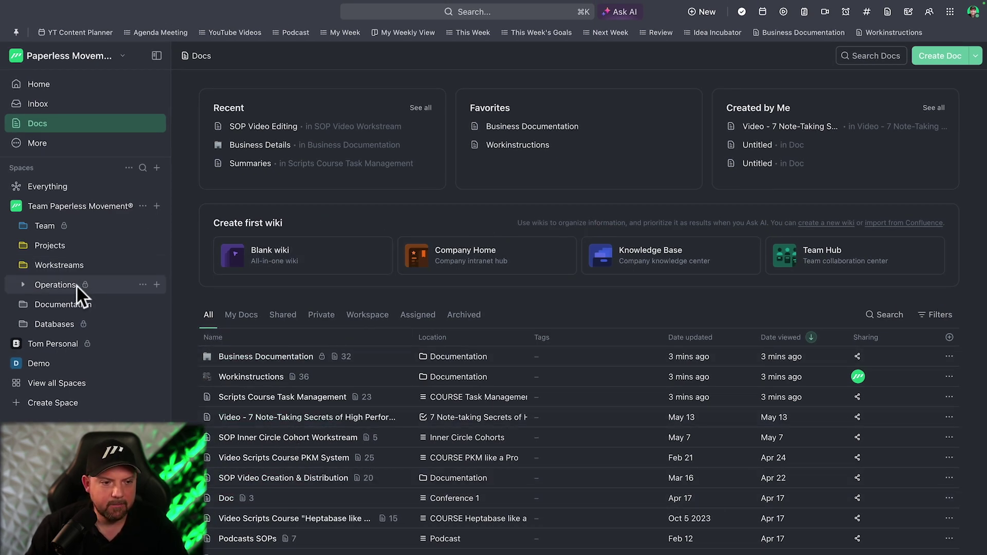
# Expand the Documentation folder and open its Workinstructions doc
pyautogui.click(22, 304)
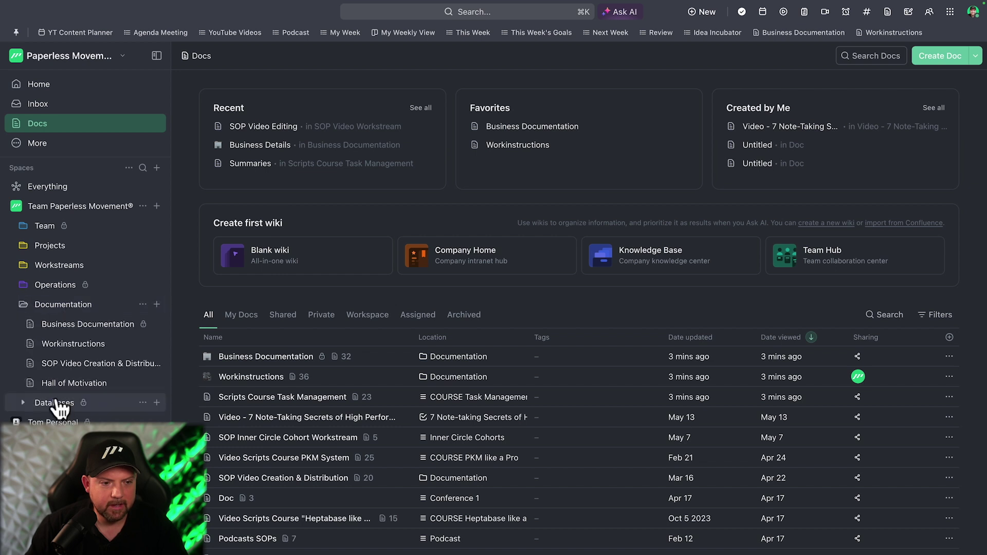
pyautogui.click(22, 304)
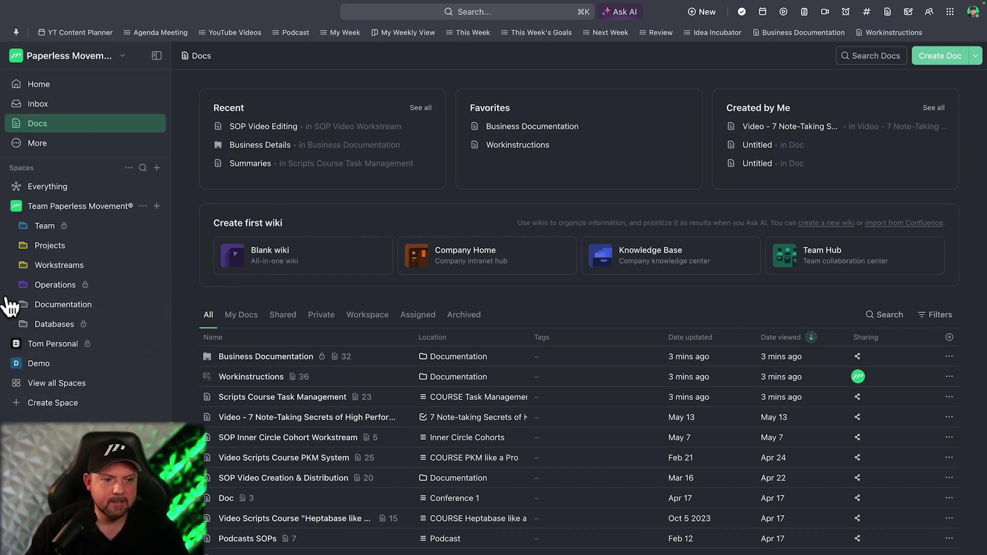
pyautogui.click(23, 305)
pyautogui.click(94, 343)
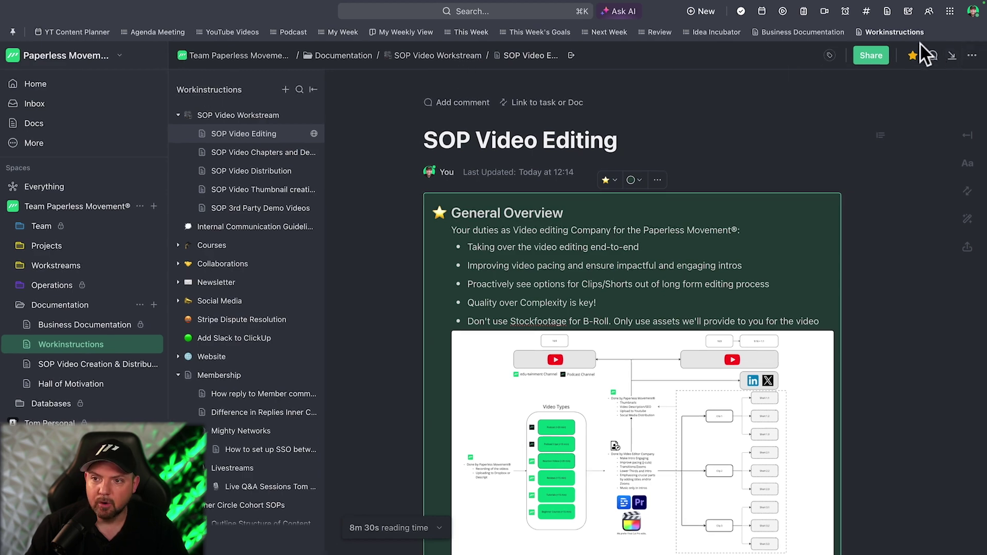
# Mark the Workinstructions doc as a wiki in its settings
pyautogui.click(971, 55)
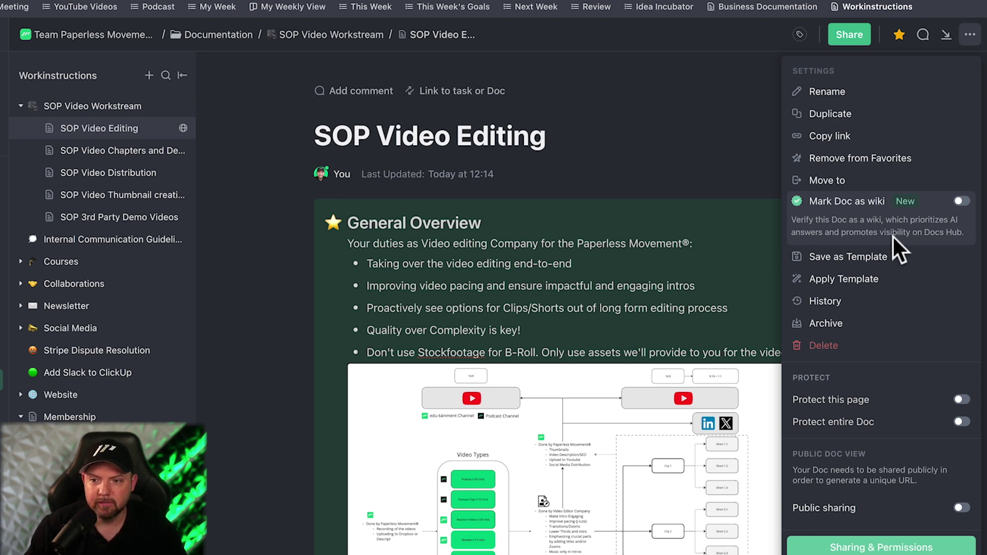
pyautogui.click(960, 201)
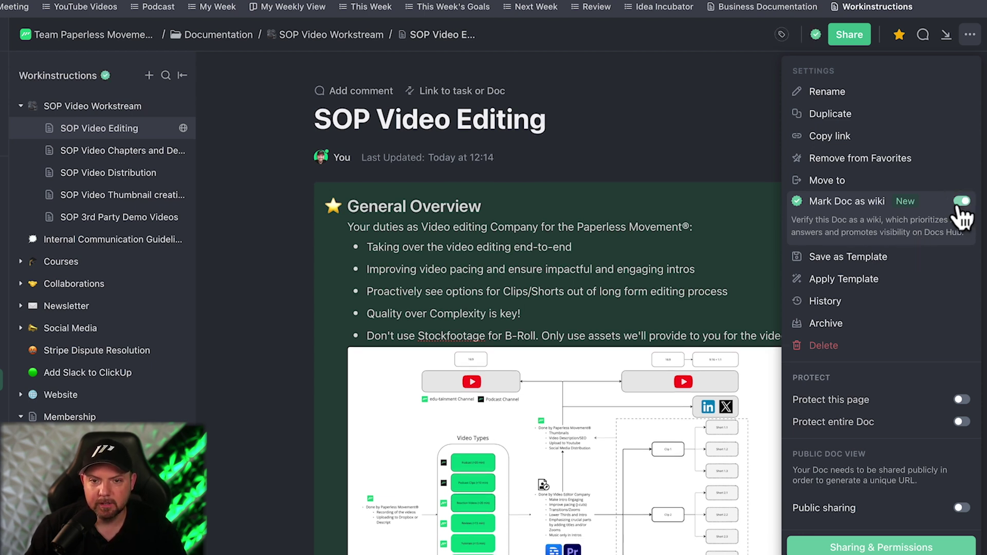
pyautogui.click(719, 93)
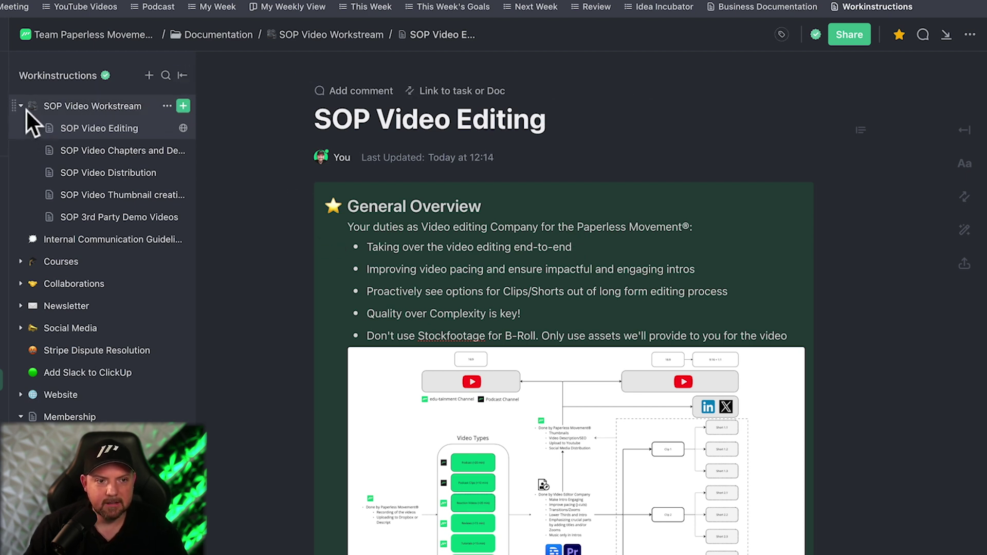
pyautogui.click(153, 128)
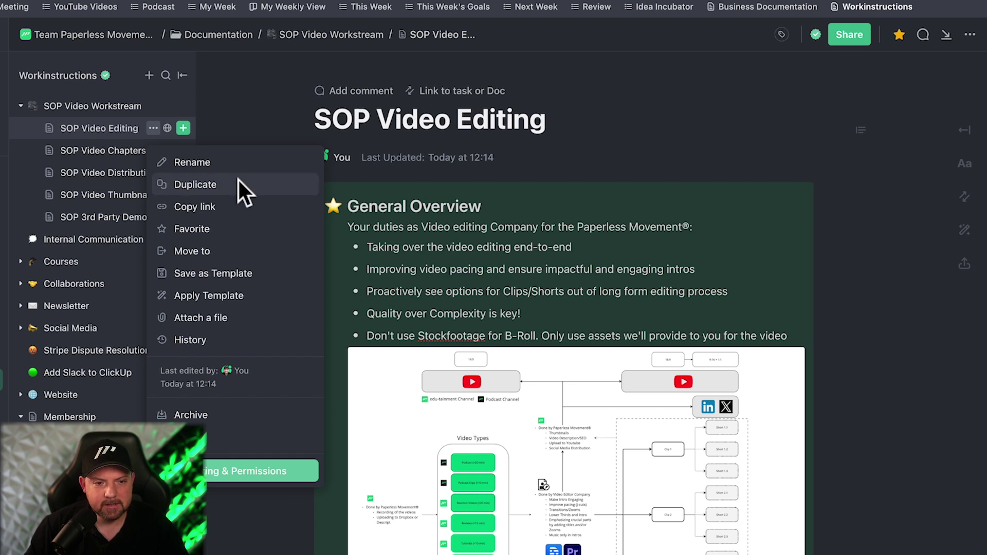
pyautogui.click(150, 128)
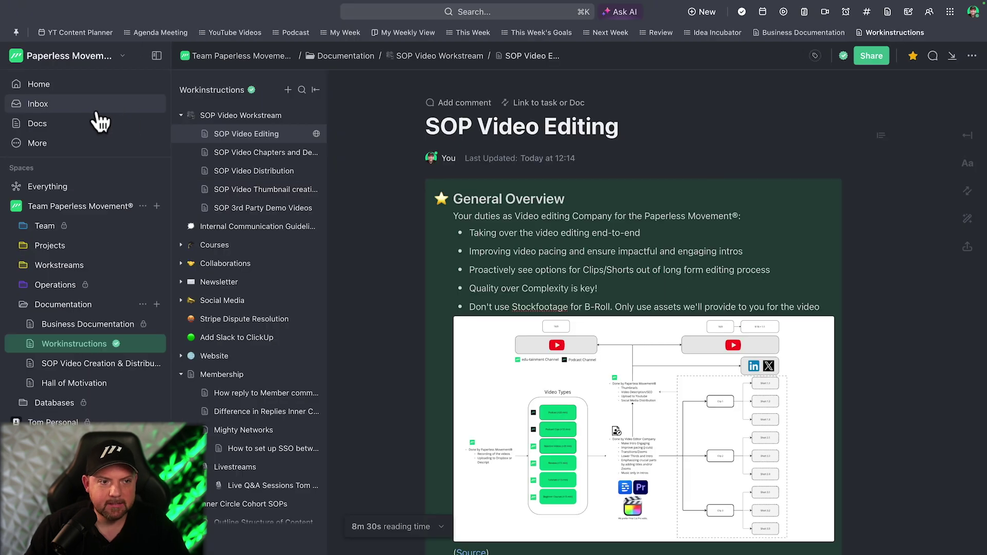
# Go to the Docs hub and ask ClickUp Brain "What video Types do we produce at the Paperless Movement® ?"
pyautogui.click(97, 123)
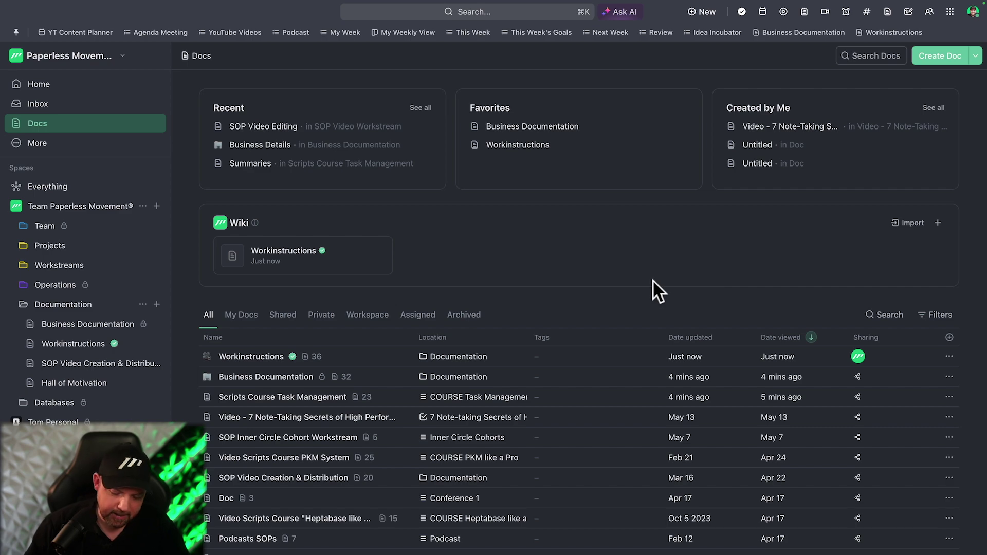
pyautogui.press('super+j')
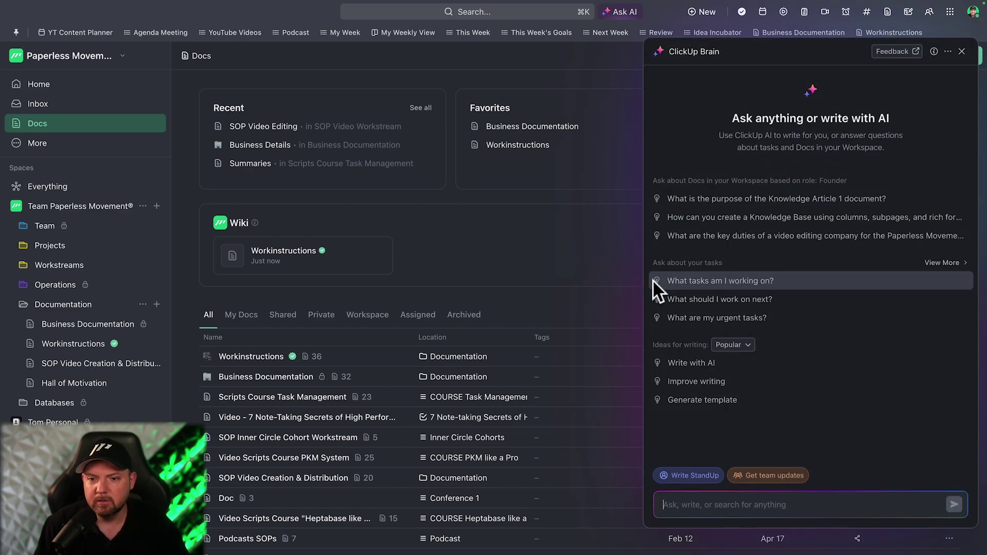
pyautogui.write('What video Types')
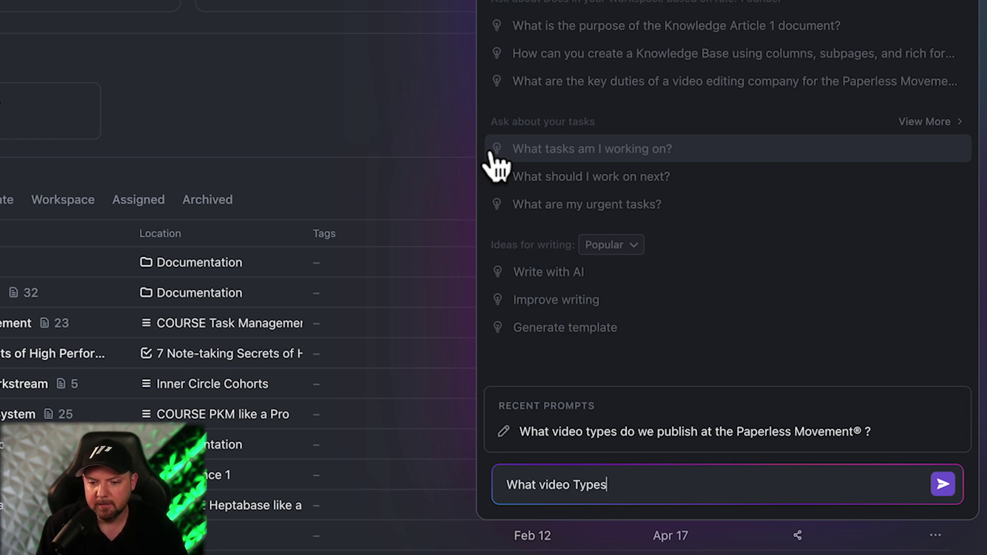
pyautogui.write(' do we produce at the Paperless Movement® ?')
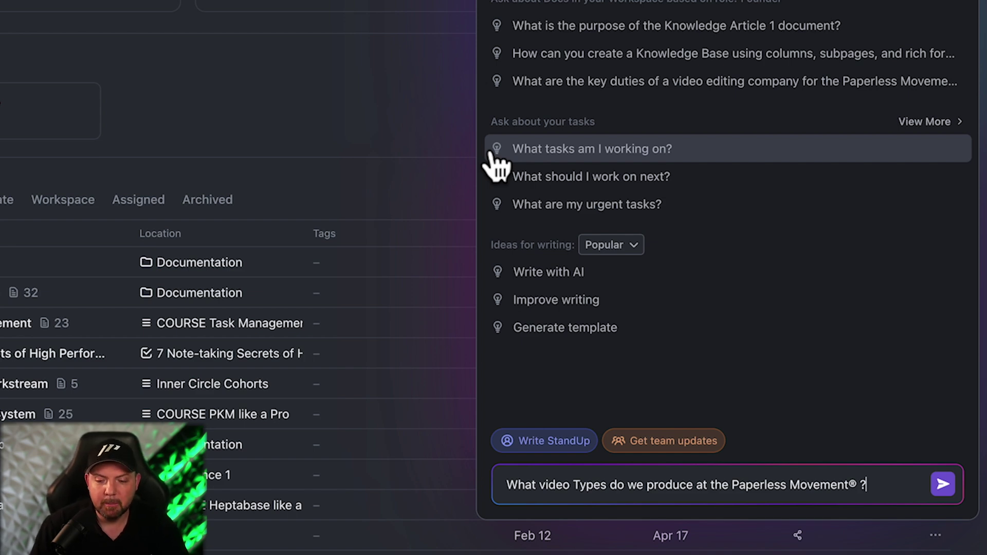
pyautogui.press('Return')
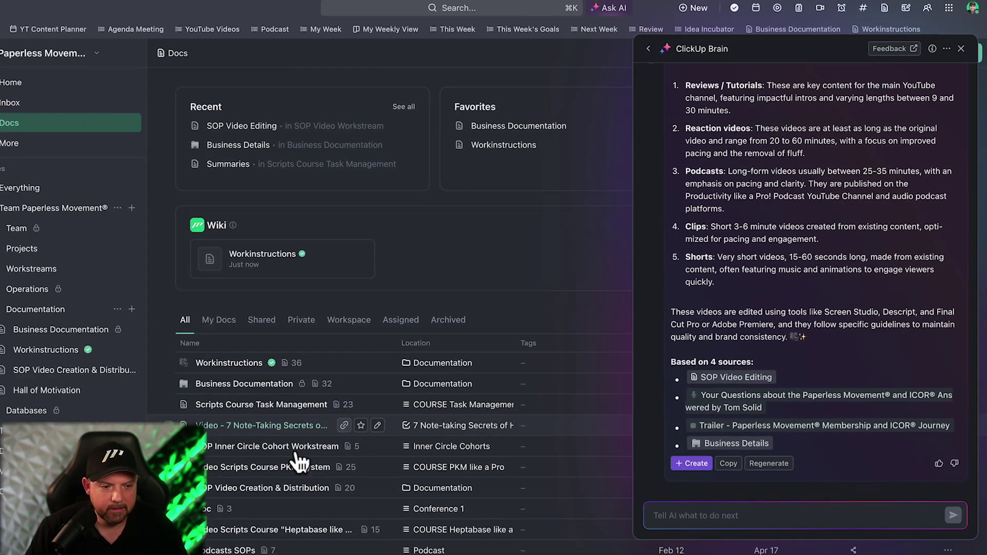
# Open the Workinstructions doc and move the ClickUp Brain window clear of the page content
pyautogui.click(50, 350)
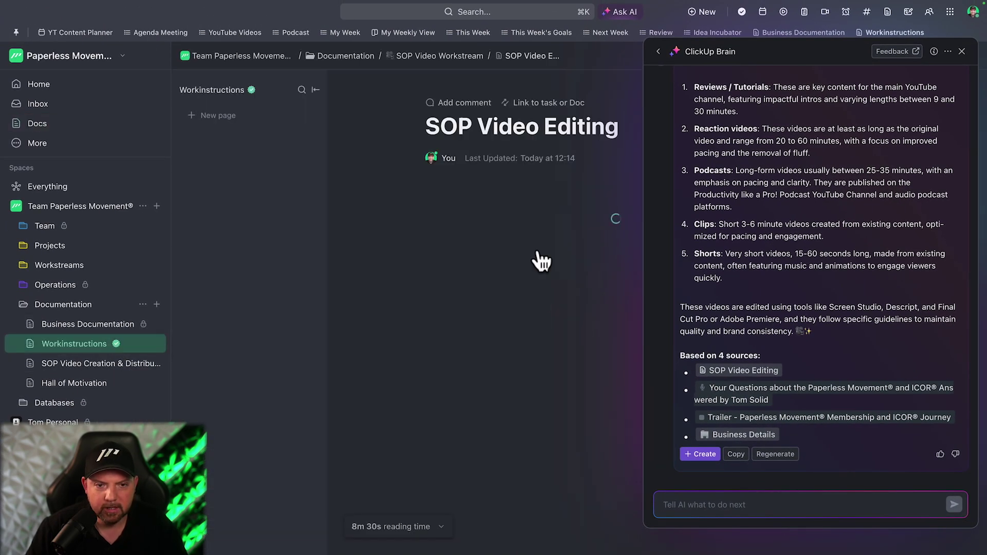
pyautogui.moveTo(773, 48); pyautogui.dragTo(171, 63)
# Compare the Video Types section of the SOP Video Editing page with the ClickUp Brain answer
pyautogui.scroll(-10, 599, 353)
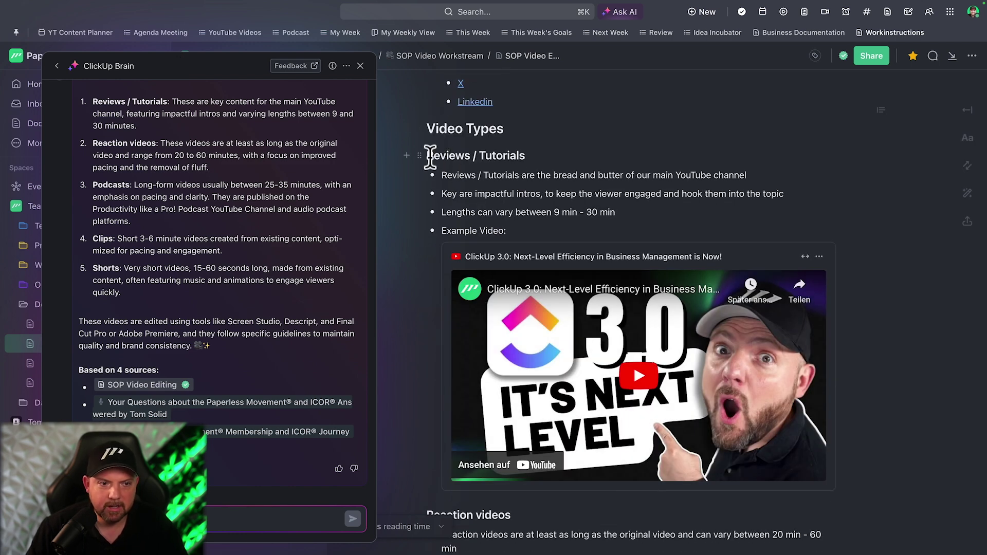
pyautogui.scroll(2, 206, 300)
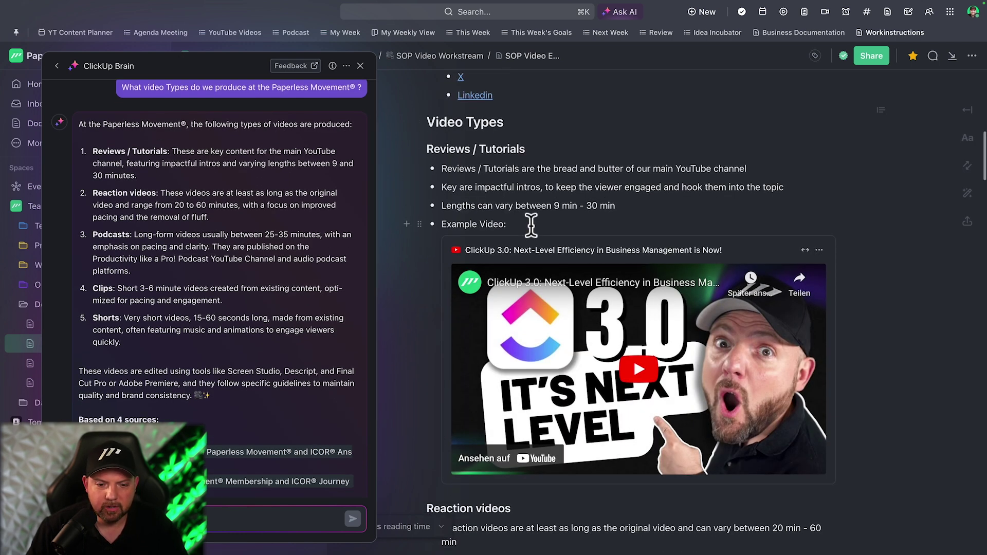
pyautogui.scroll(-6, 514, 226)
pyautogui.scroll(-5, 617, 333)
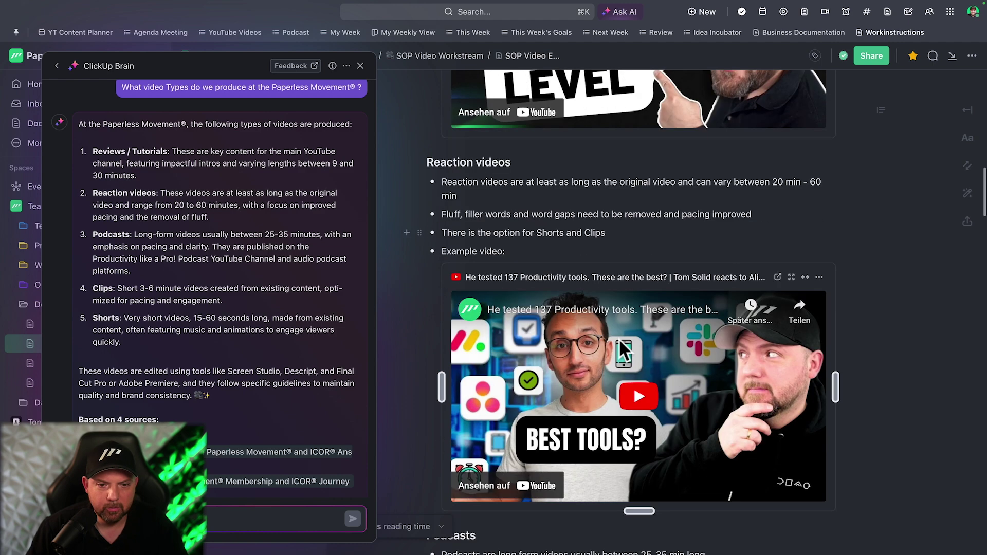
pyautogui.scroll(-7, 527, 263)
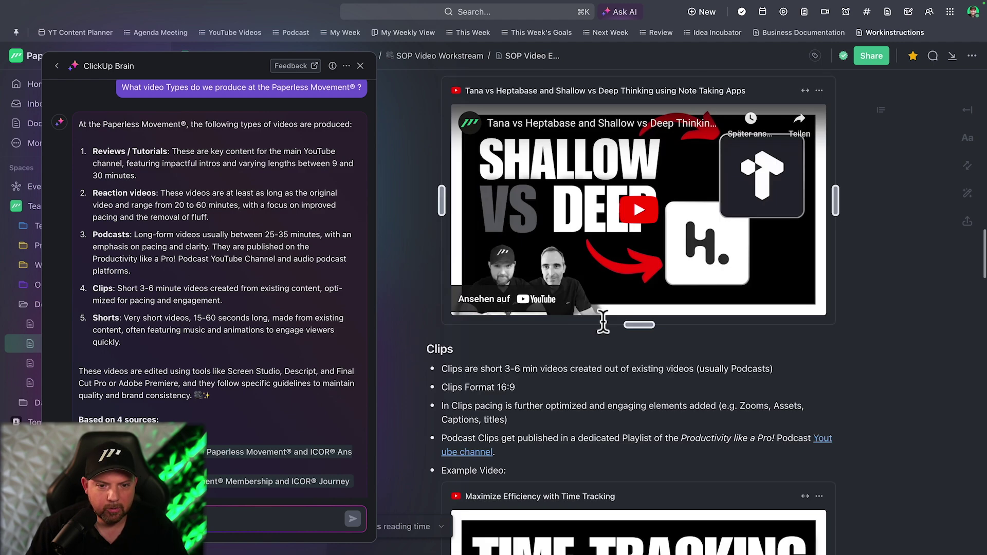
pyautogui.scroll(-7, 382, 298)
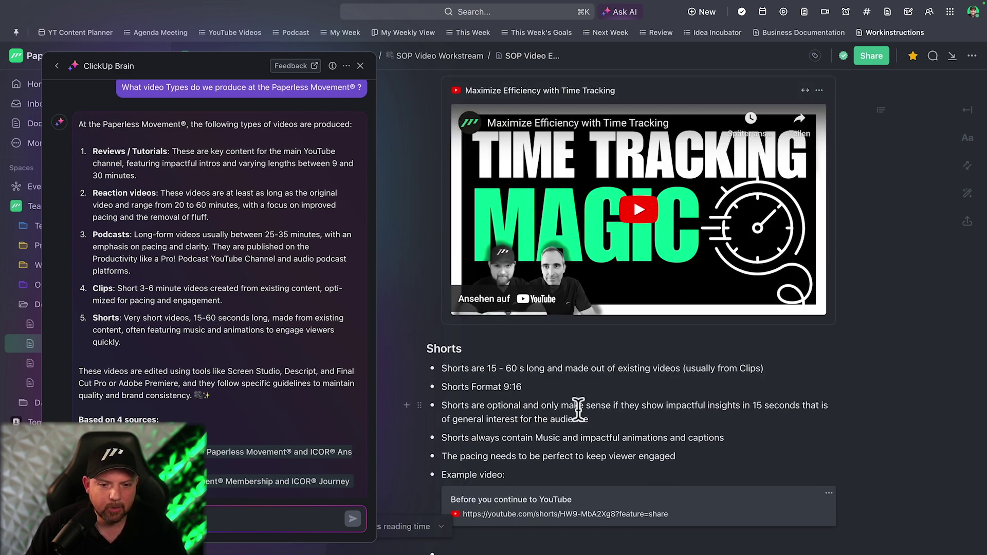
pyautogui.scroll(-4, 578, 410)
pyautogui.scroll(-3, 608, 428)
pyautogui.scroll(20, 609, 426)
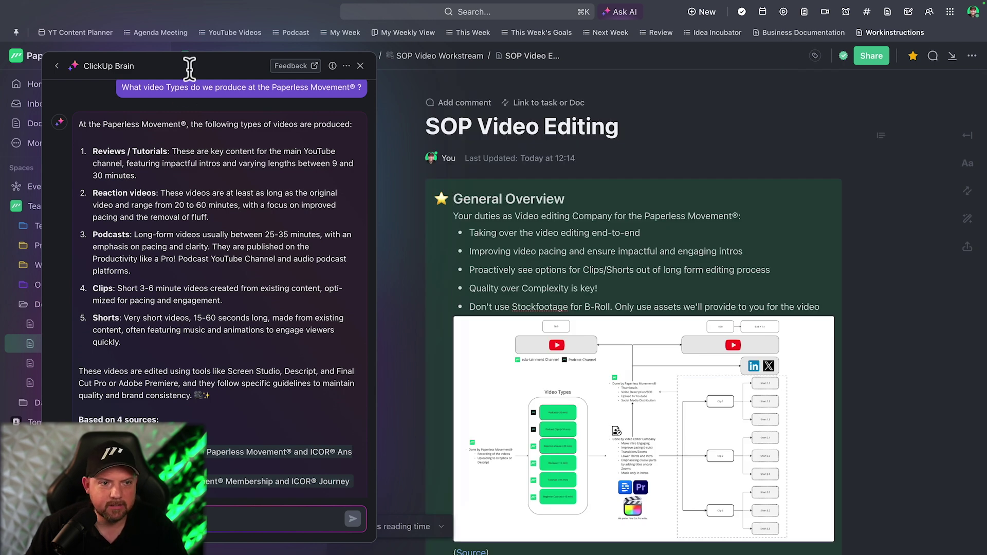
pyautogui.moveTo(189, 67); pyautogui.dragTo(793, 61)
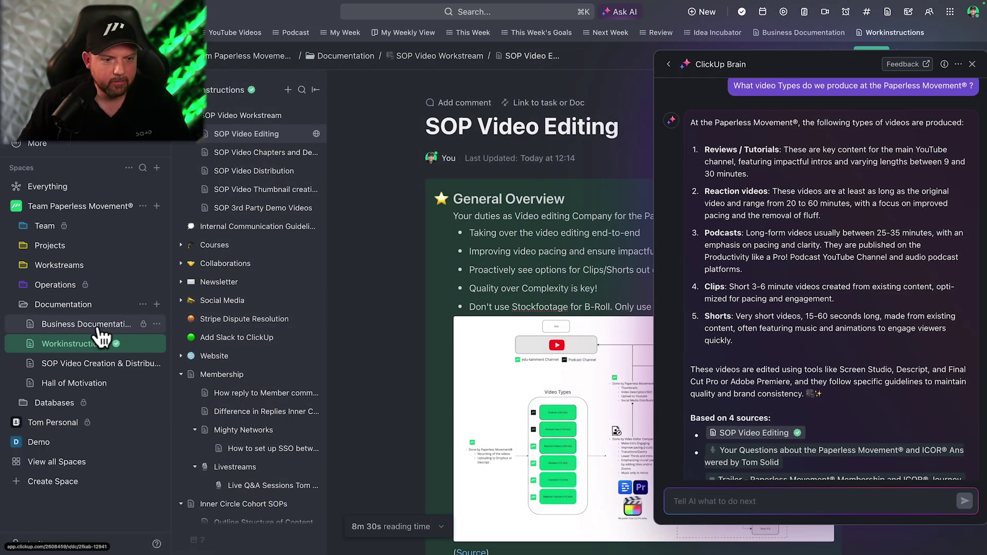
# Mark the Business Documentation doc as a wiki
pyautogui.click(156, 324)
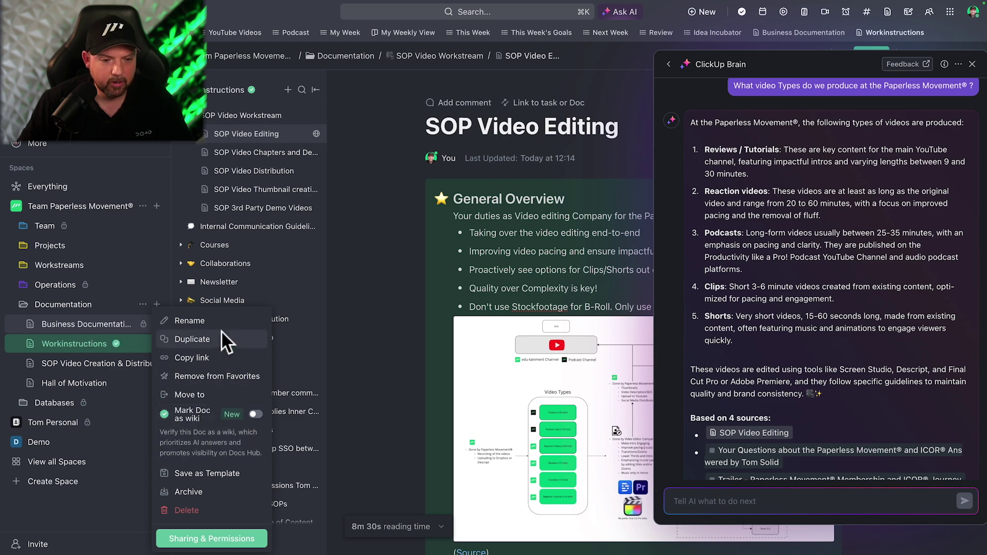
pyautogui.click(255, 414)
pyautogui.press('Escape')
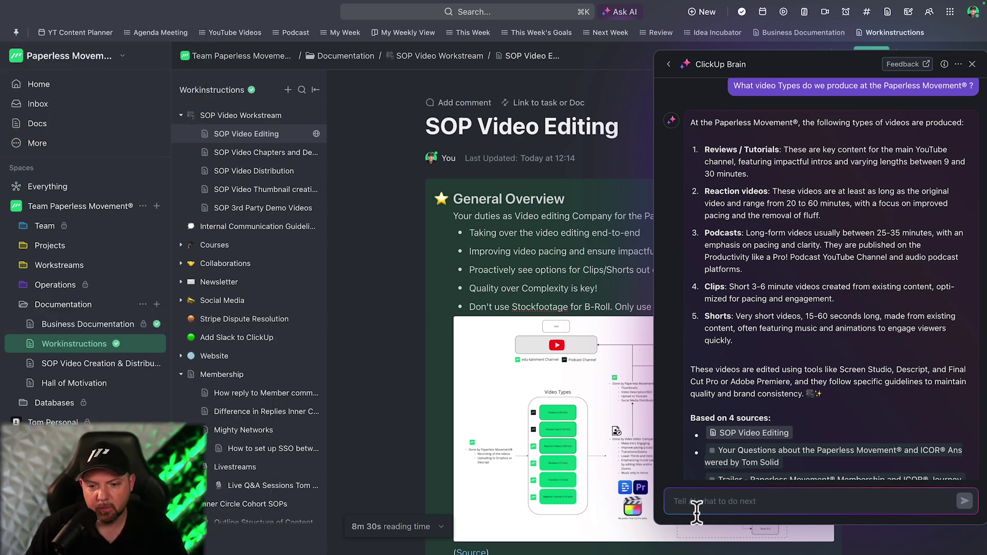
# Start a new ClickUp Brain conversation and ask "Who are the founders of the Paperless Movement® ?"
pyautogui.click(669, 64)
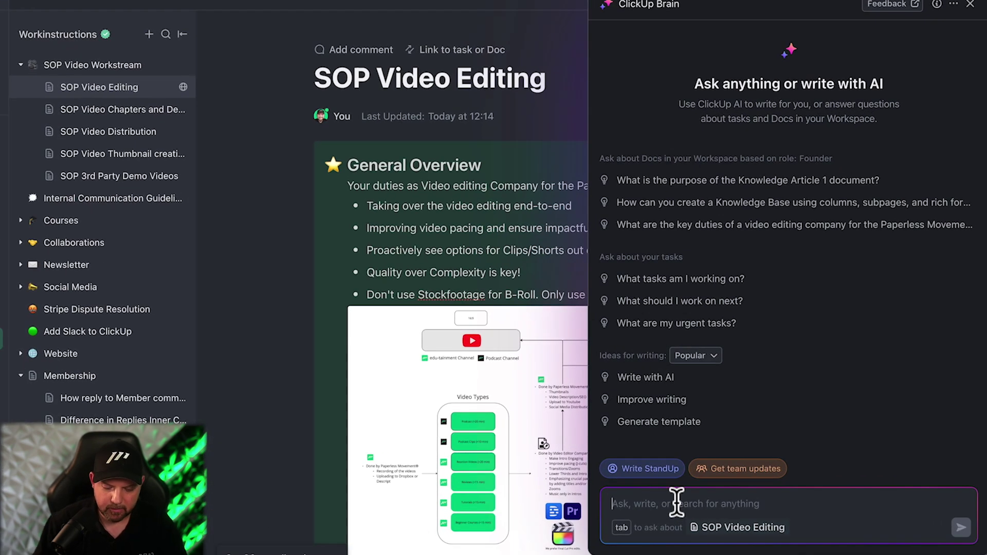
pyautogui.write('Who are the founders of the Paperless Movement® ?')
pyautogui.press('Return')
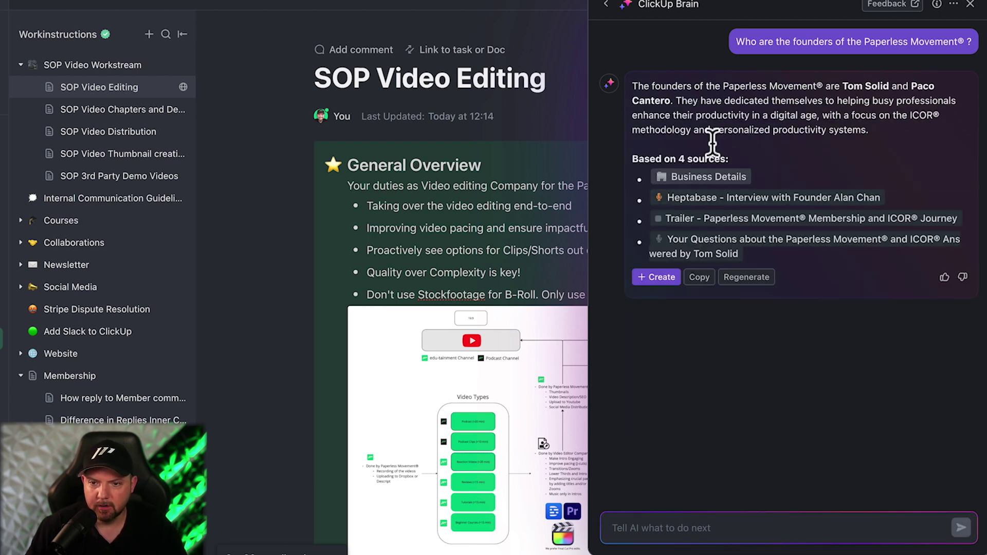
# Open the Business Details source cited in the answer and check its business founders section
pyautogui.click(728, 183)
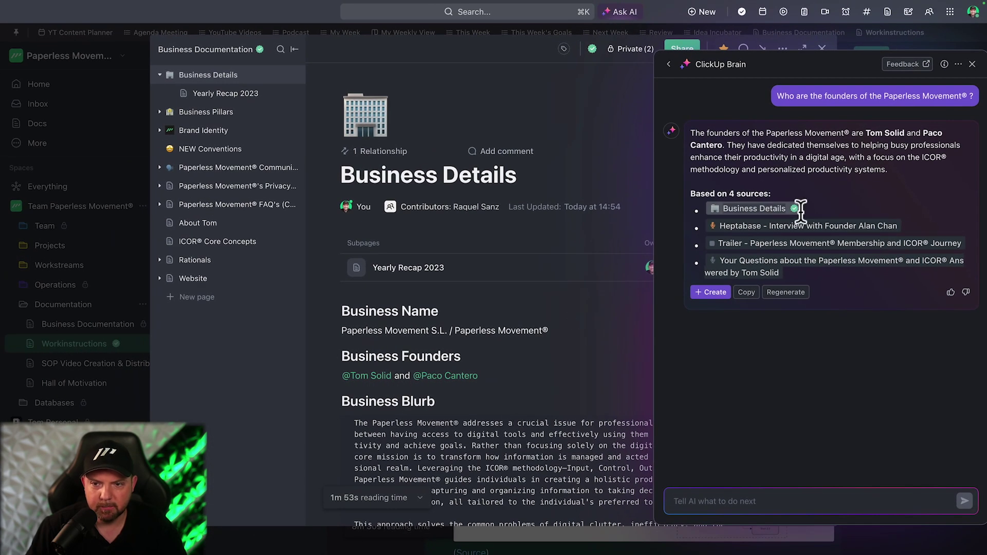
pyautogui.scroll(-2, 478, 393)
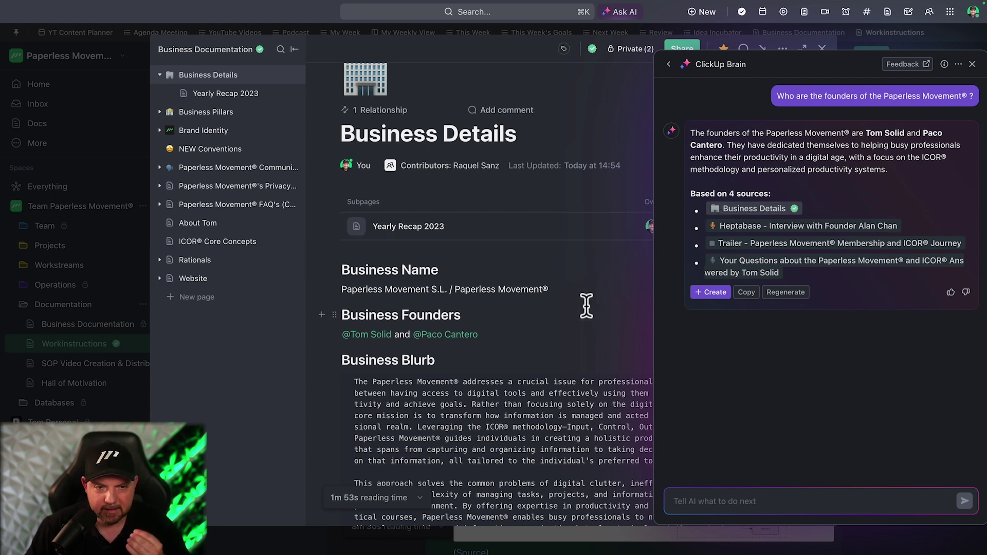
pyautogui.scroll(2, 560, 377)
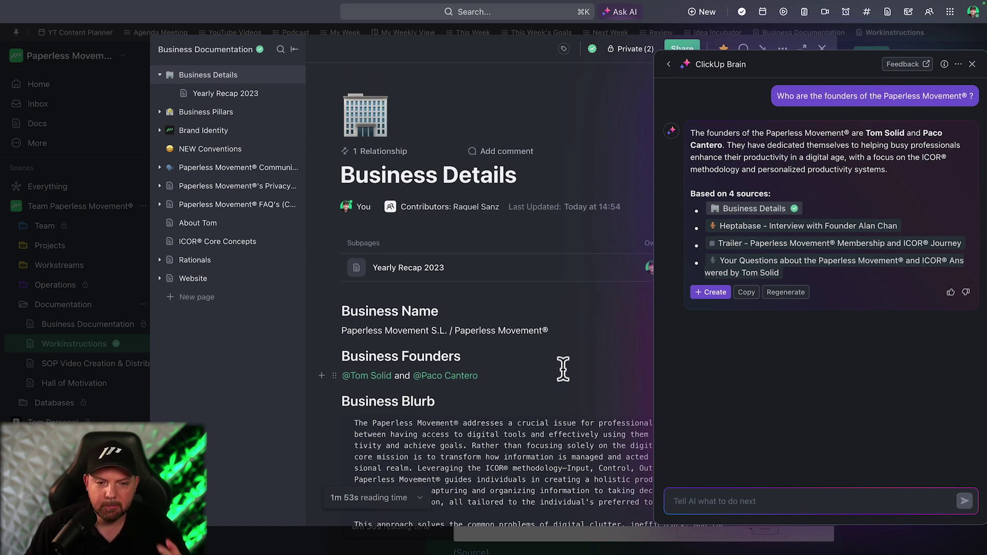
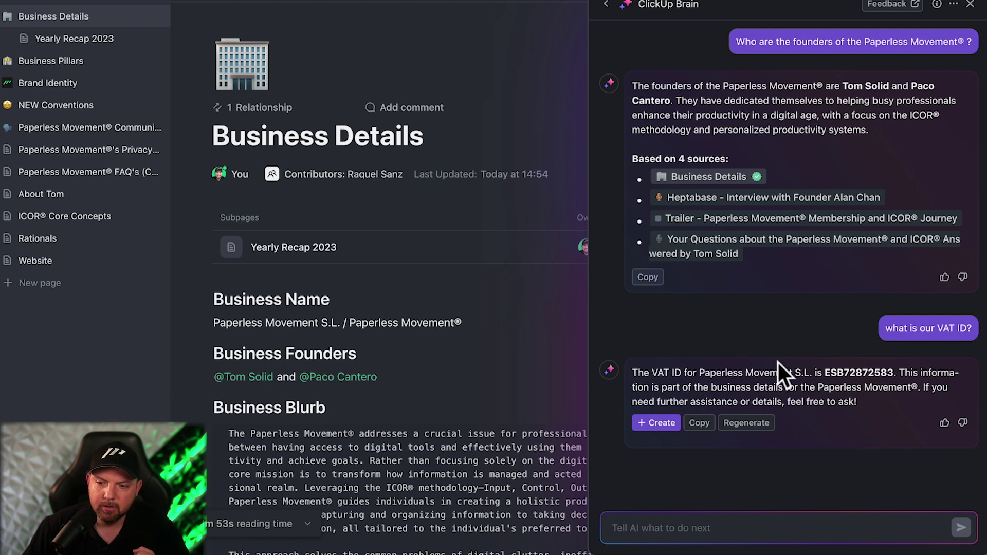
pyautogui.moveTo(885, 329); pyautogui.dragTo(972, 329)
# Start a new ClickUp Brain conversation and ask "What are our brand colors?"
pyautogui.click(605, 7)
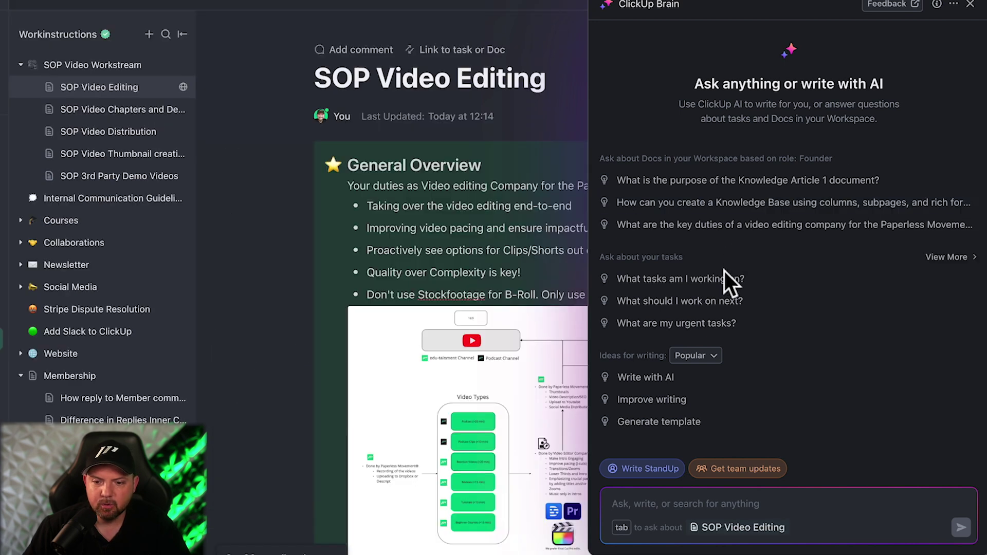
pyautogui.write('What are our')
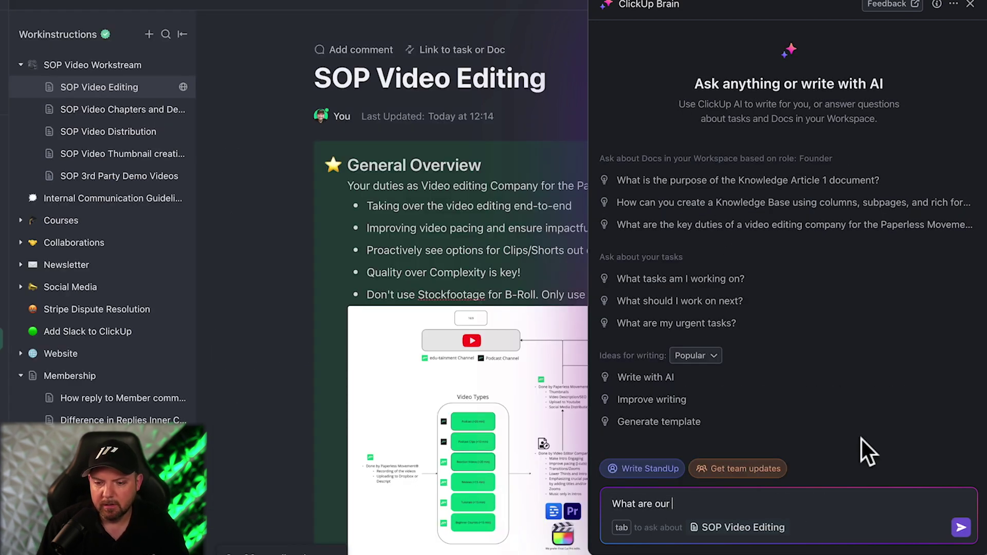
pyautogui.write(' brand color')
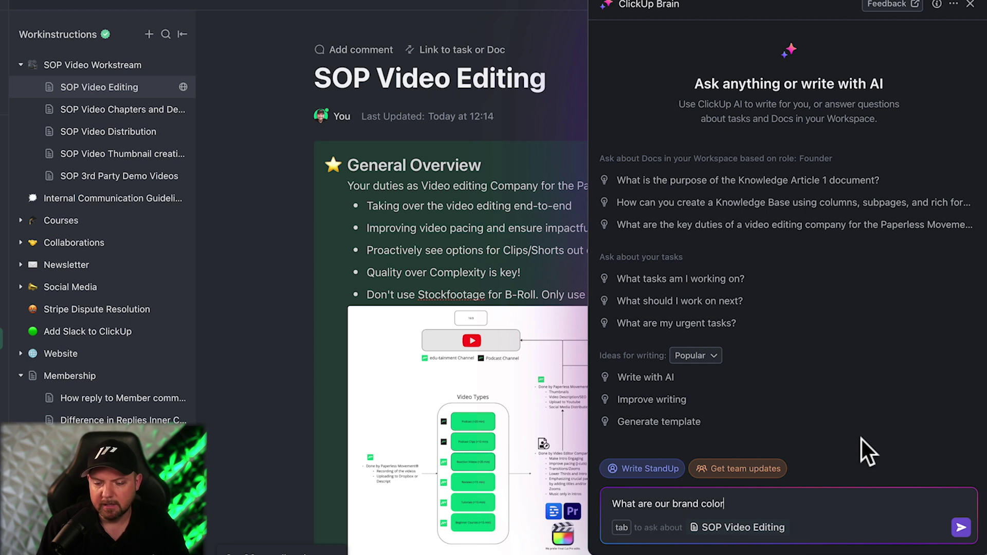
pyautogui.write('s,')
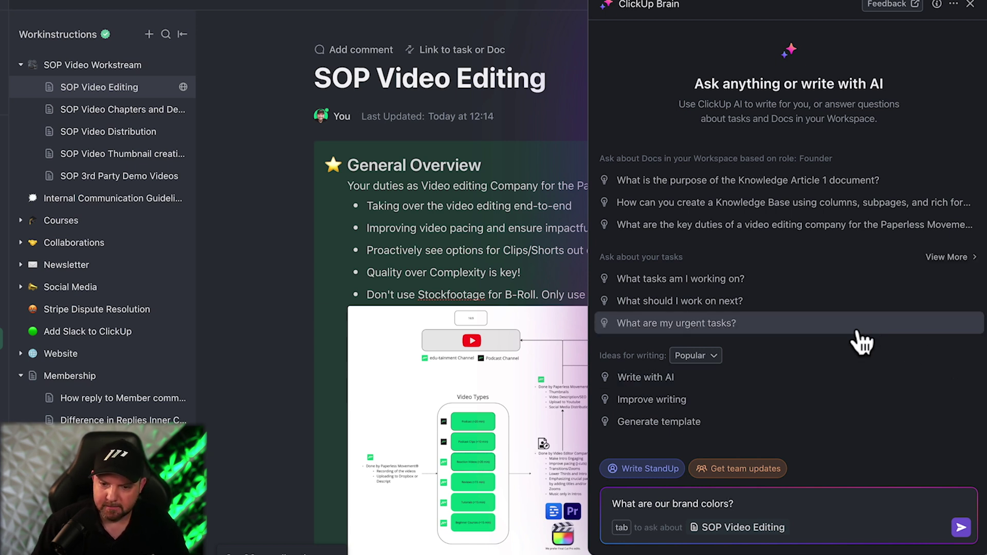
pyautogui.press('Return')
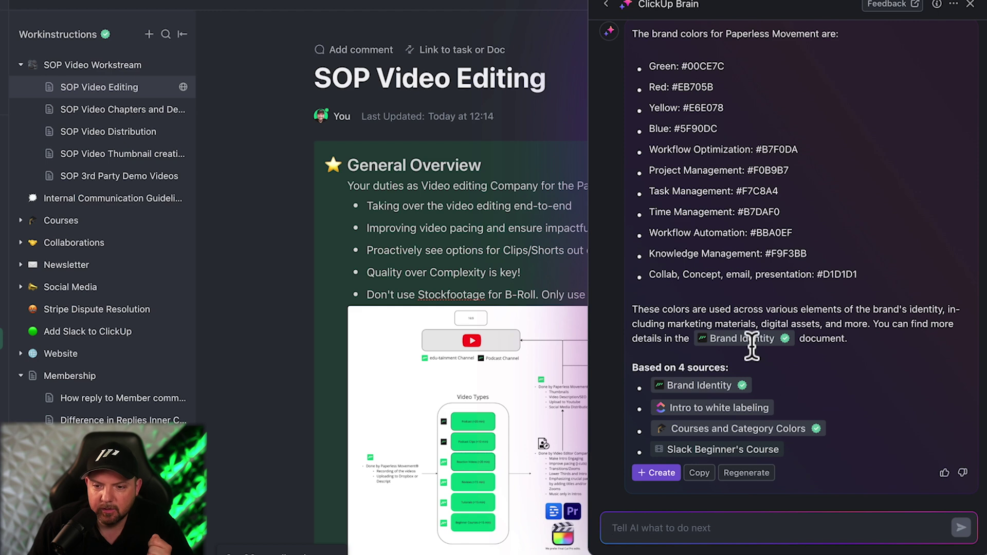
# Open the Brand Identity source cited in the answer and compare its Brand Colors section with the listed colors
pyautogui.click(866, 388)
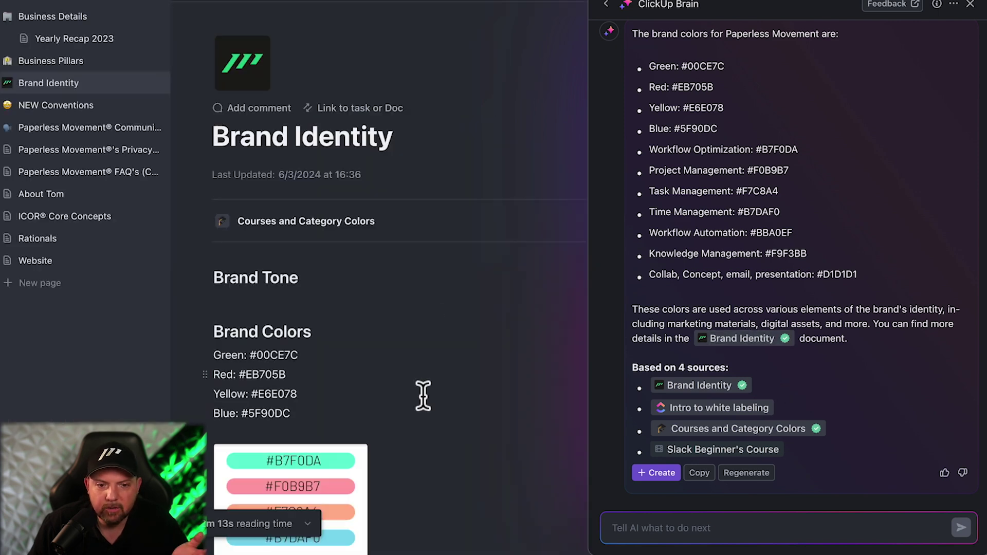
pyautogui.scroll(-6, 417, 411)
pyautogui.scroll(-3, 413, 434)
pyautogui.scroll(10, 414, 435)
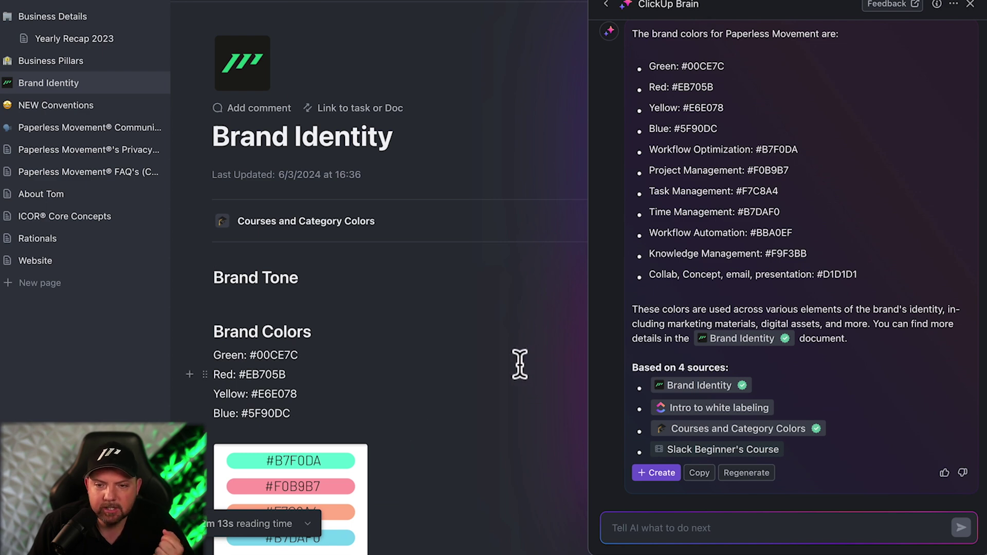
# Start a new ClickUp Brain conversation limited to the Brand Identity doc
pyautogui.click(606, 4)
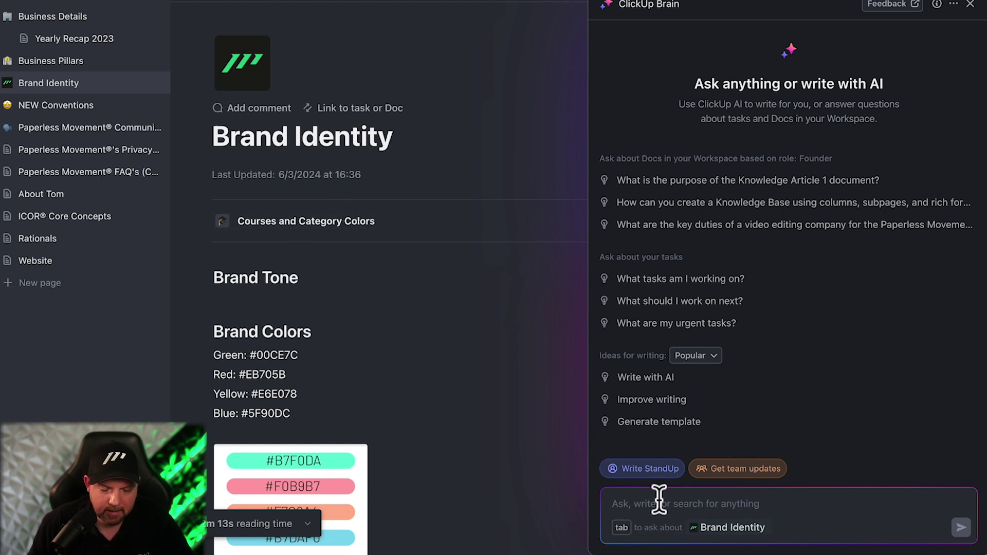
pyautogui.press('Tab')
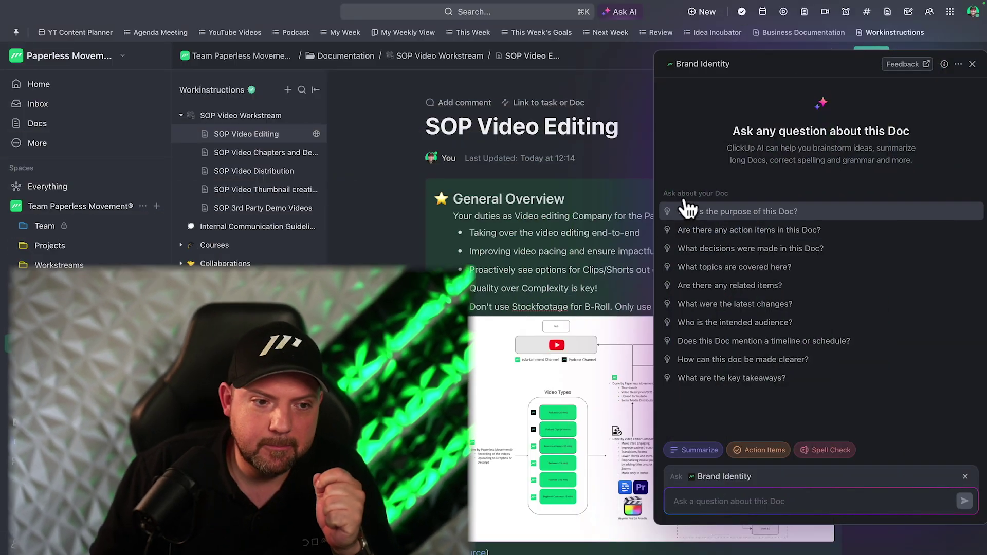
# Expand the Workstreams folder and look through the Podcast and YouTube Videos lists, including the status options of a podcast episode in recording
pyautogui.click(22, 264)
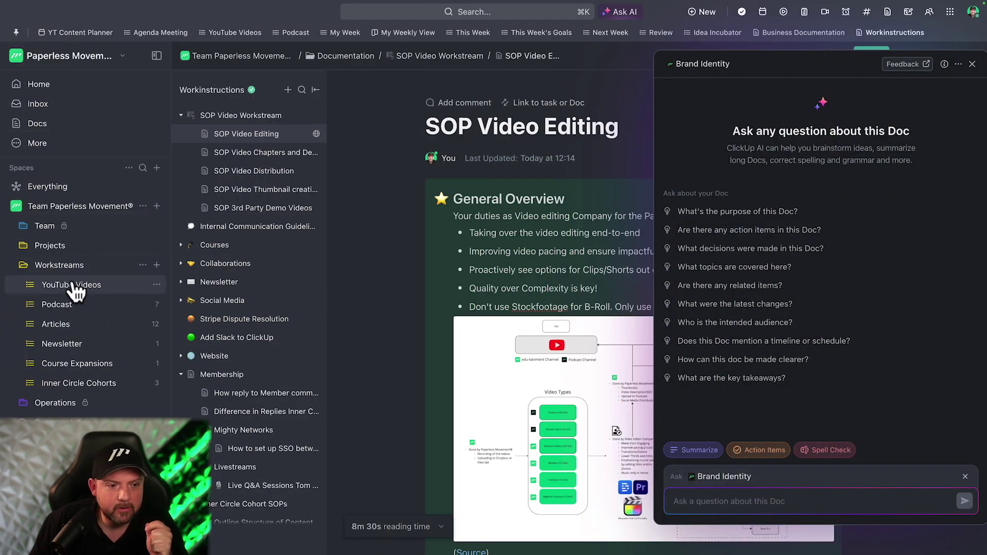
pyautogui.click(66, 305)
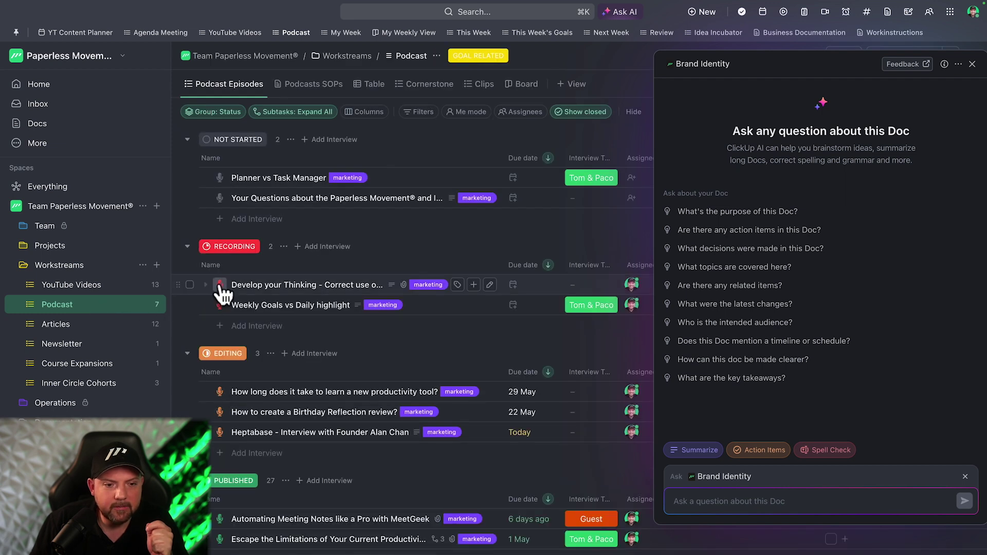
pyautogui.click(218, 285)
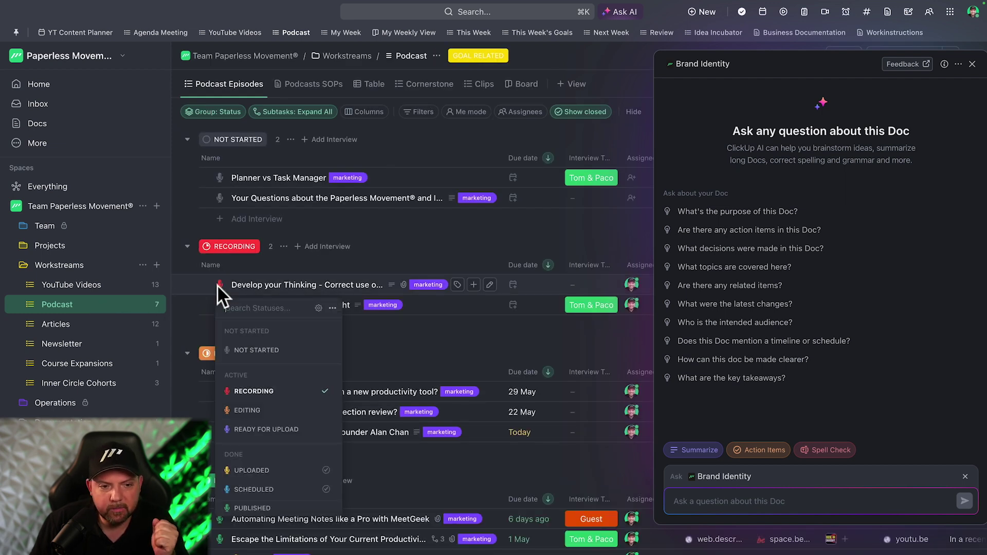
pyautogui.click(218, 285)
pyautogui.click(69, 291)
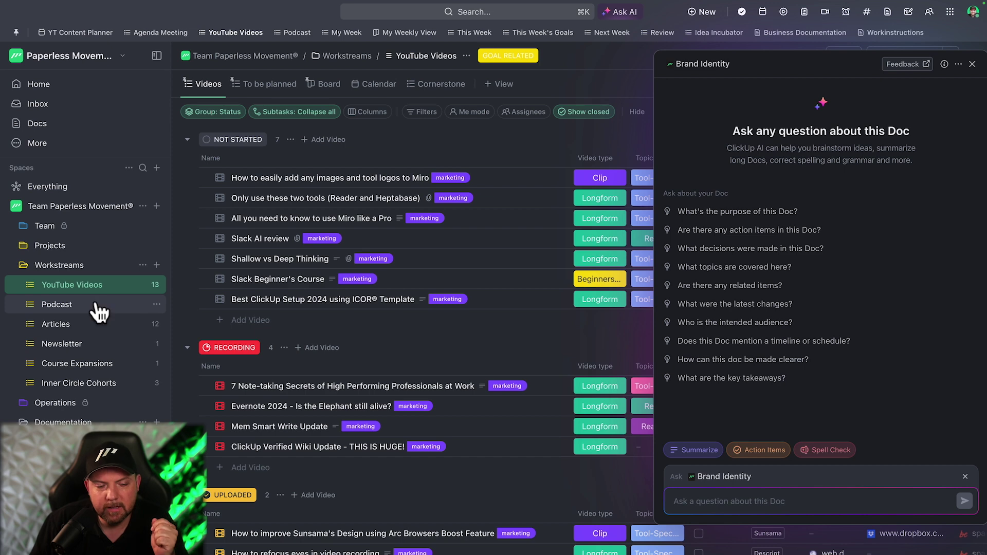
pyautogui.click(97, 309)
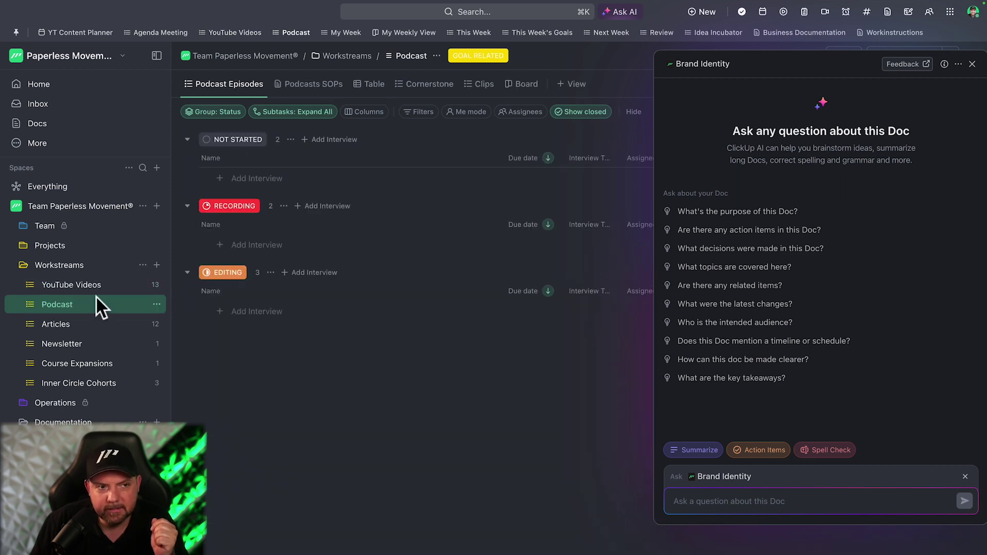
# Open the Inbox and begin a question starting with "What was" in the Brand Identity conversation
pyautogui.click(85, 108)
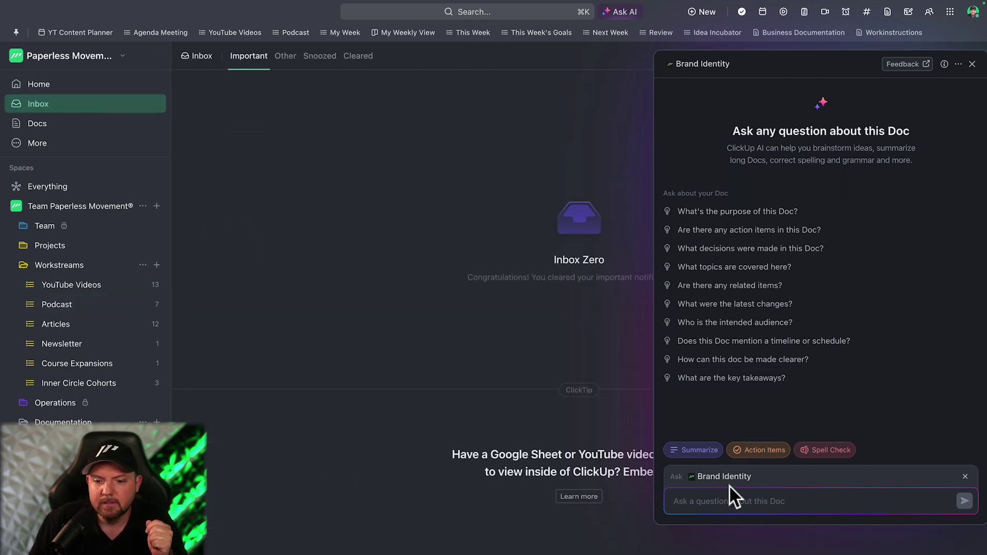
pyautogui.write('What was th')
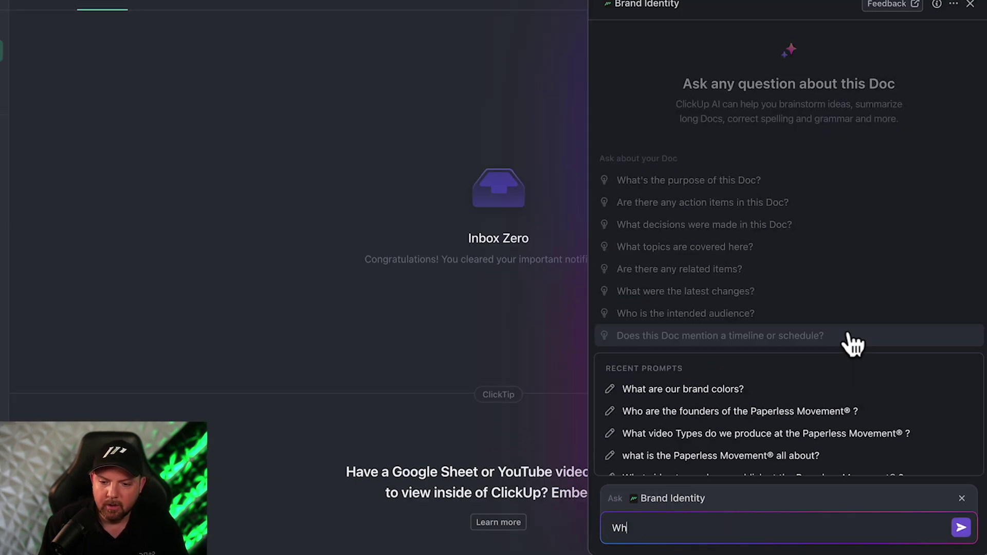